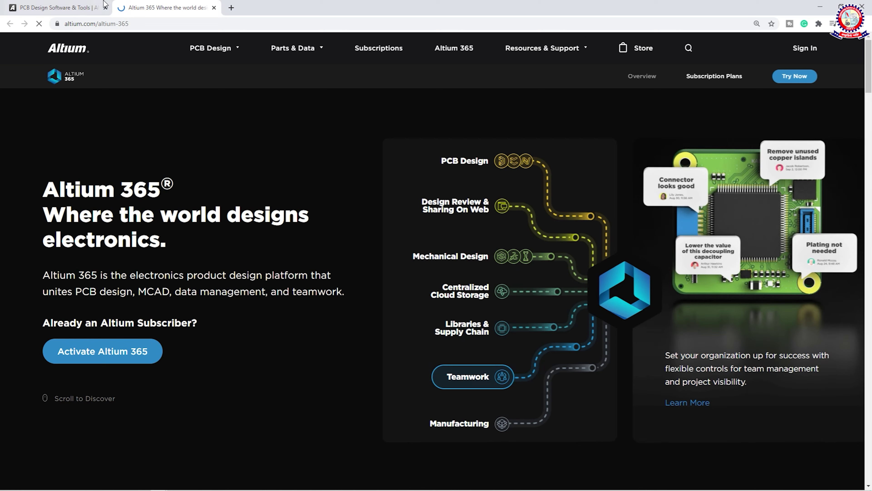
# - Look through the Altium home page, from the product sections down to the footer links
pyautogui.hotkey('ctrl', 'shift', 'Tab')
pyautogui.scroll(-10, 423, 314)
pyautogui.scroll(-8, 426, 330)
pyautogui.scroll(4, 426, 328)
pyautogui.scroll(-12, 555, 230)
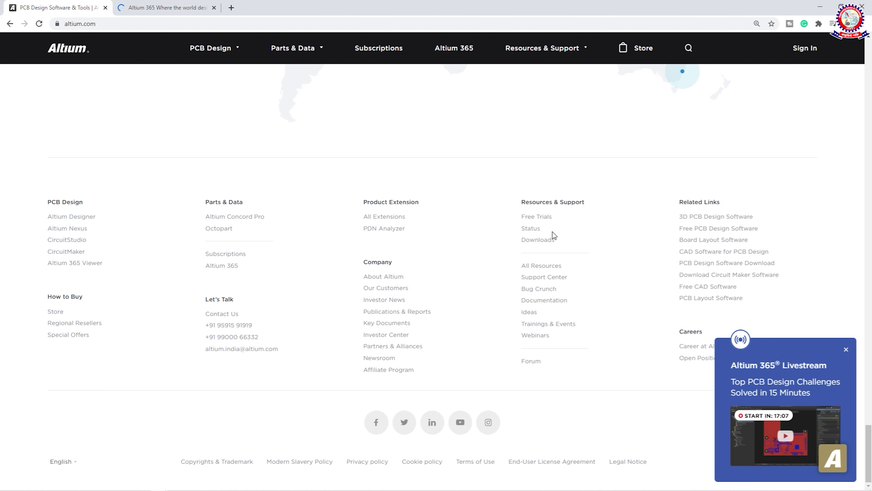
pyautogui.scroll(15, 553, 233)
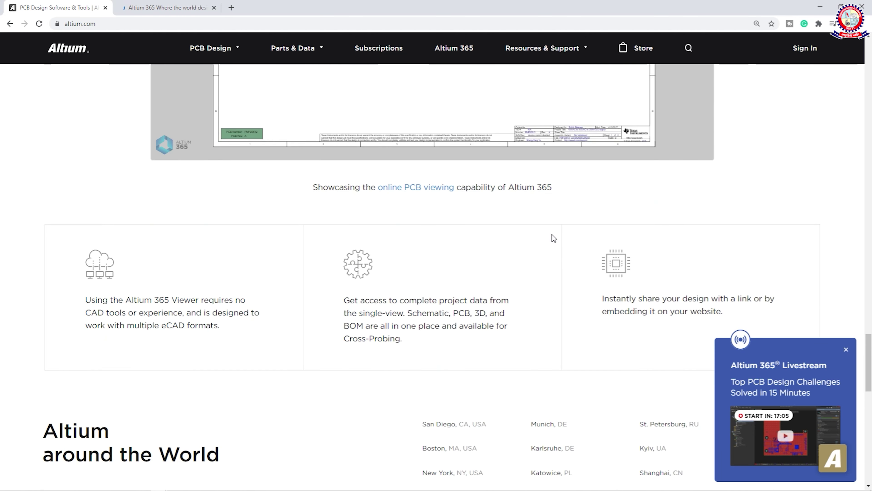
pyautogui.scroll(9, 553, 237)
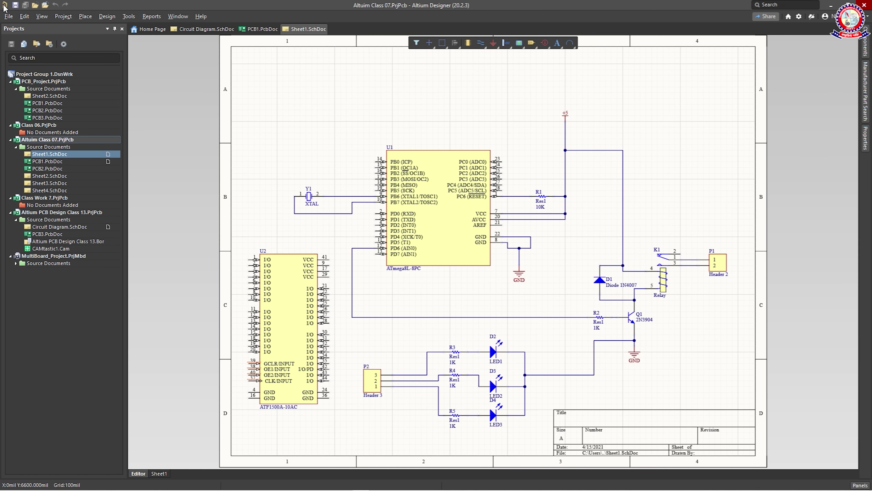
# - Create a local default PCB project named Class 19_1 in the Altium Projects folder
pyautogui.click(8, 16)
pyautogui.moveTo(7, 29)
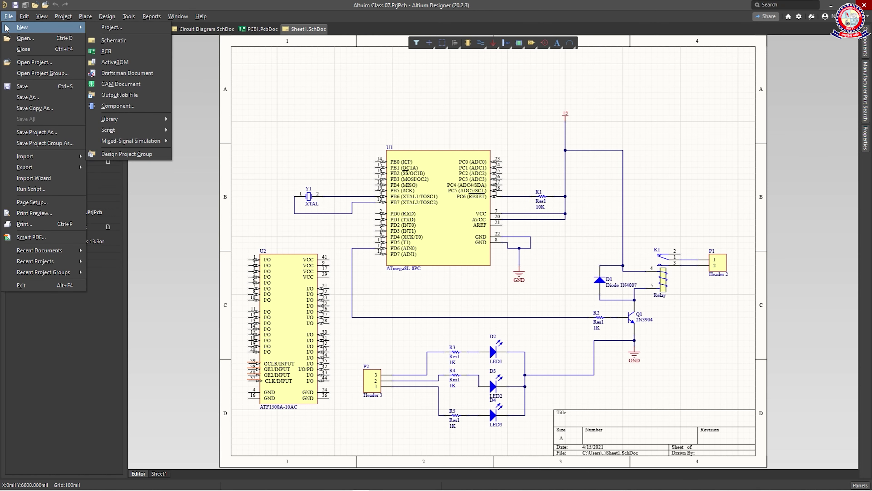
pyautogui.click(106, 27)
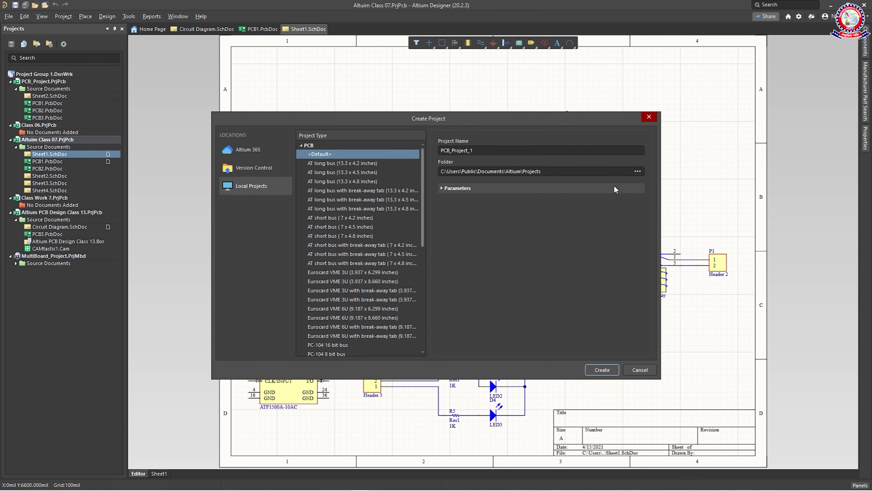
pyautogui.click(529, 152)
pyautogui.write('Class')
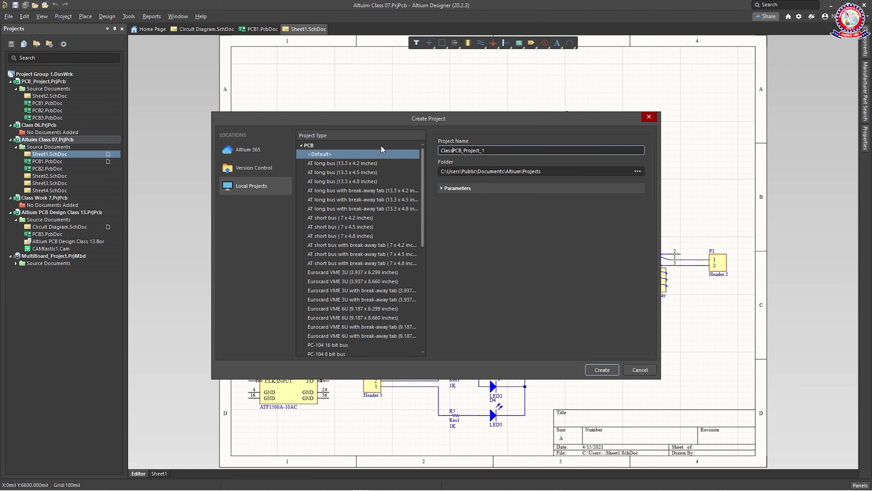
pyautogui.hotkey('ctrl', 'a')
pyautogui.write('Class 19')
pyautogui.hotkey('ctrl', 'a')
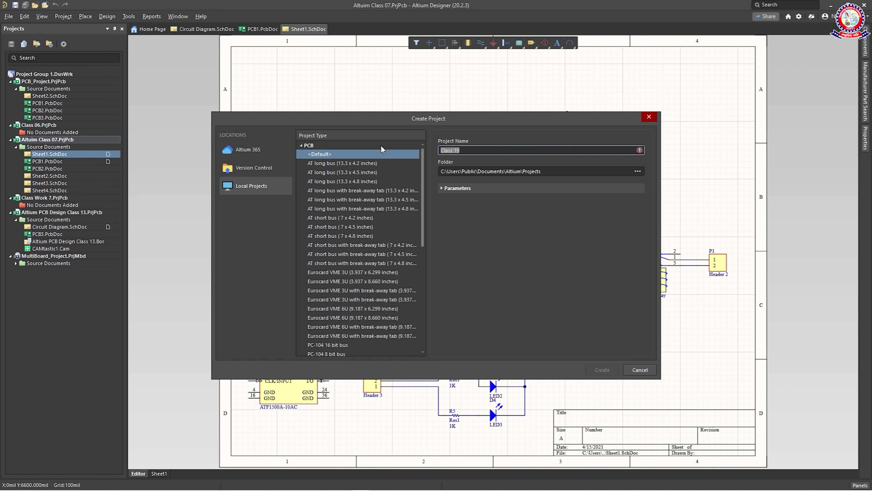
pyautogui.click(480, 150)
pyautogui.write('_1')
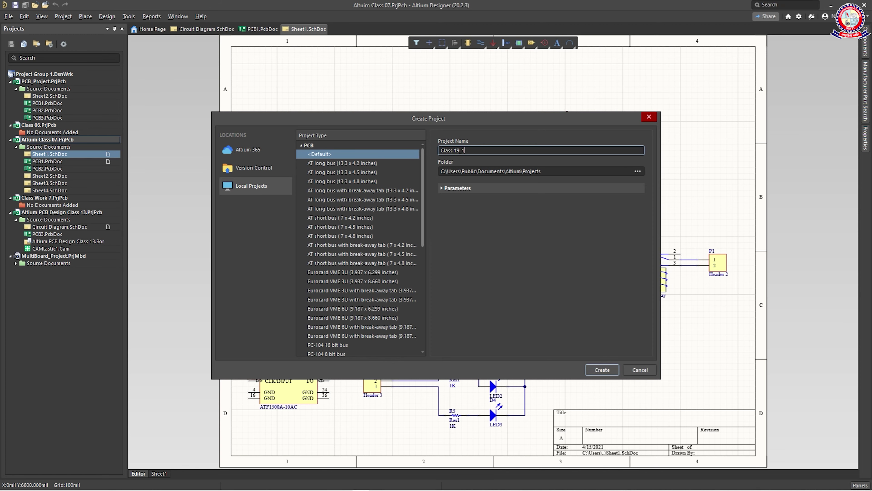
pyautogui.click(602, 370)
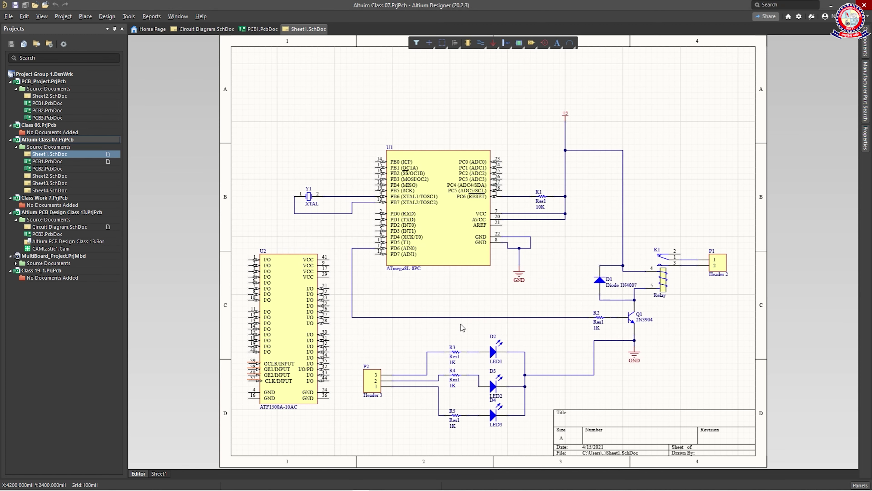
# - Add a new schematic sheet to the Class 19_1 project
pyautogui.click(41, 272)
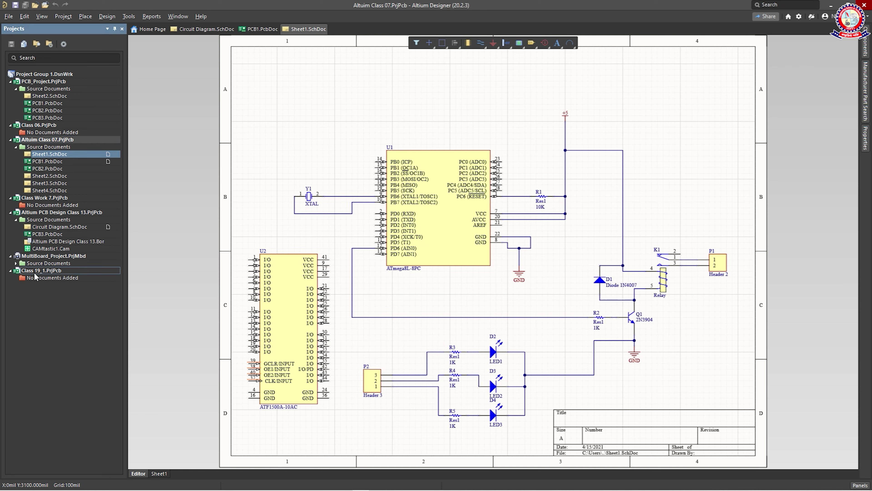
pyautogui.rightClick(46, 274)
pyautogui.moveTo(48, 292)
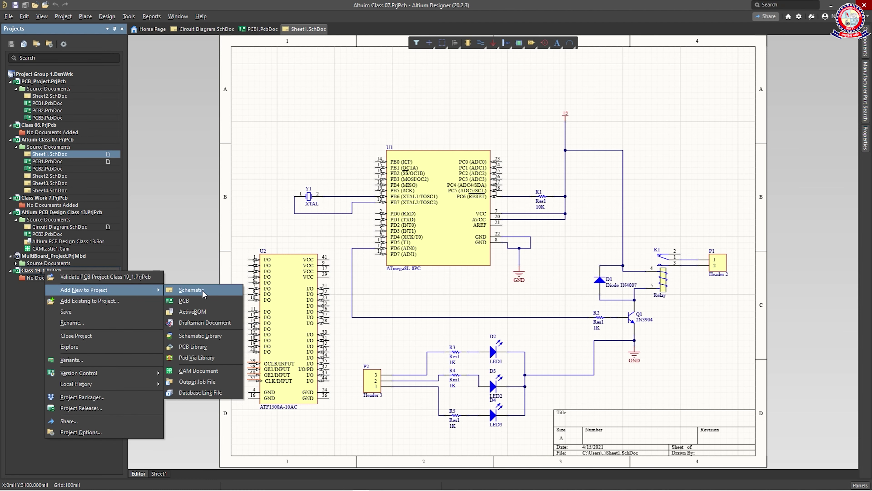
pyautogui.click(192, 290)
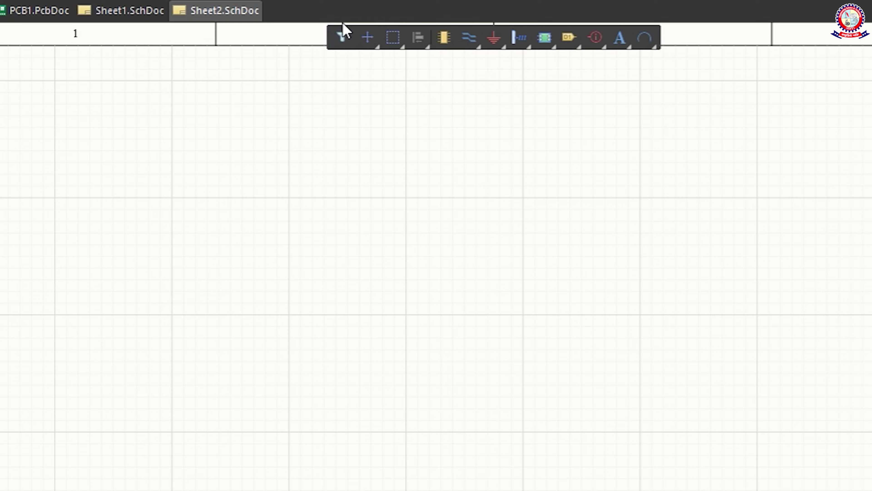
# - Toggle all object types in the schematic selection filter off, on and off again
pyautogui.click(341, 40)
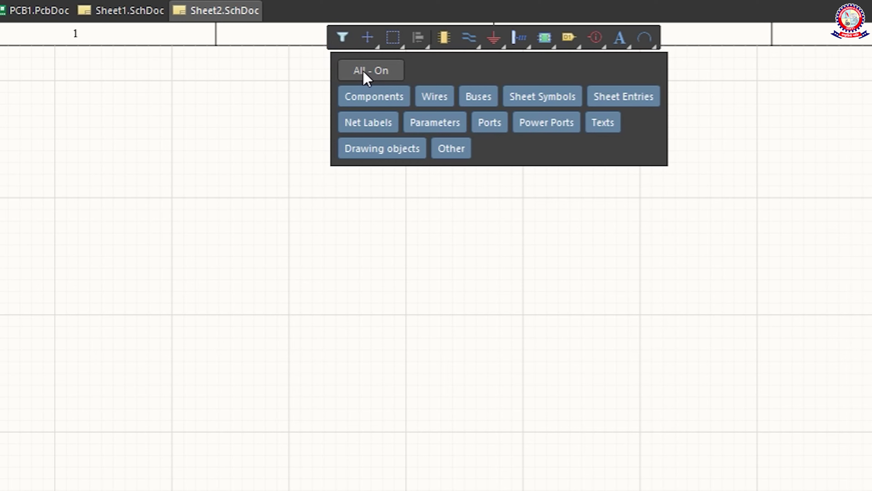
pyautogui.click(369, 75)
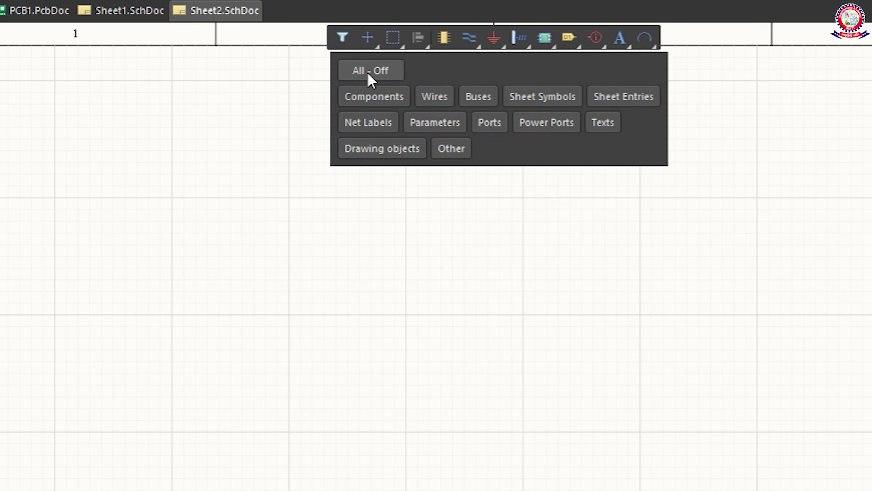
pyautogui.click(376, 71)
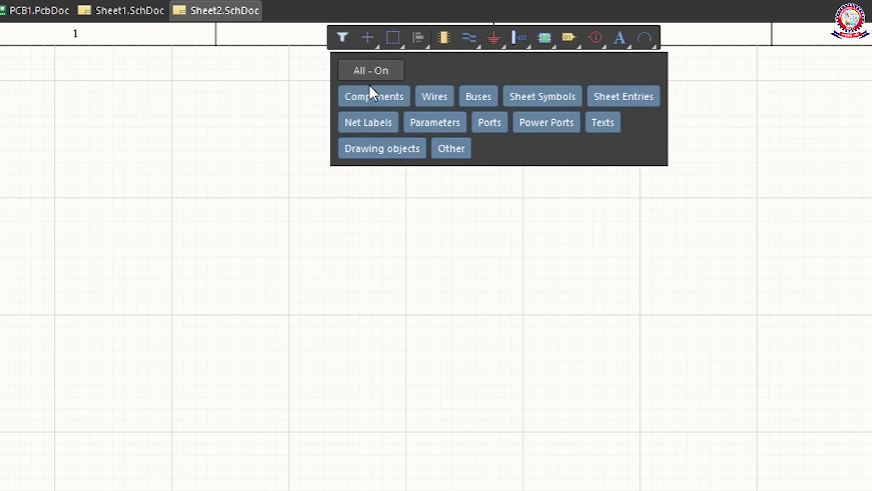
pyautogui.click(378, 72)
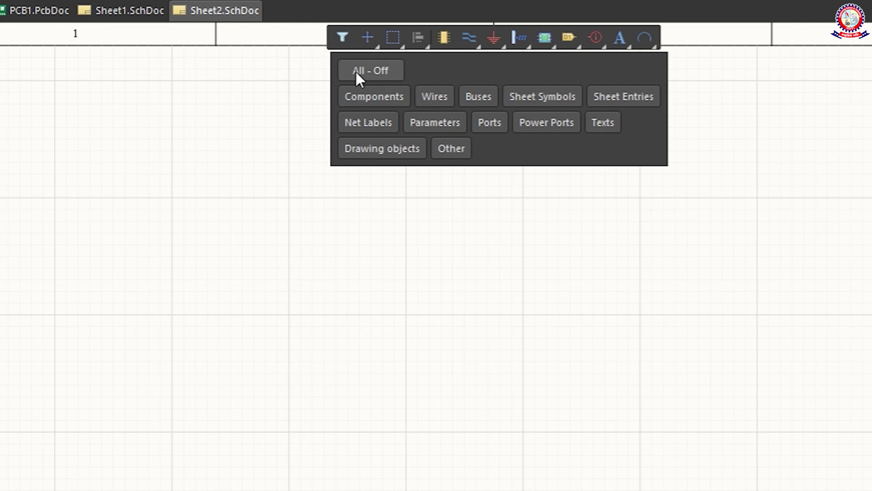
# - Enable only Components, Wires and Buses in the selection filter
pyautogui.click(378, 103)
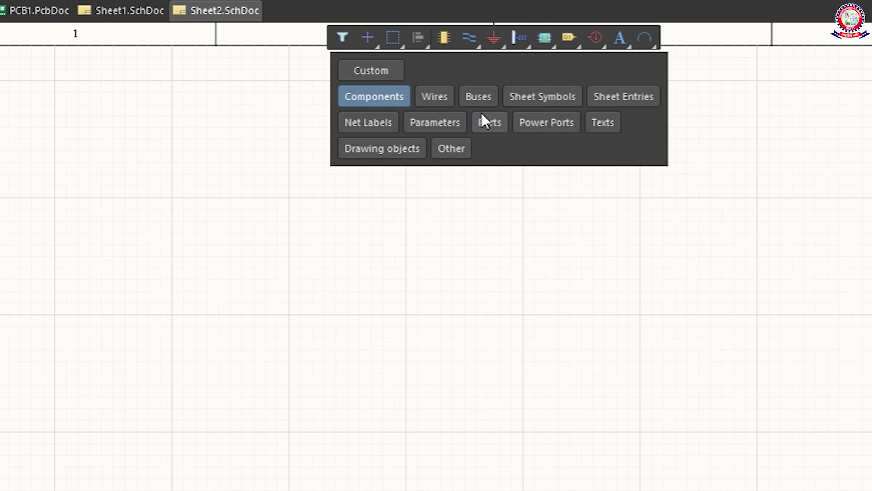
pyautogui.click(444, 107)
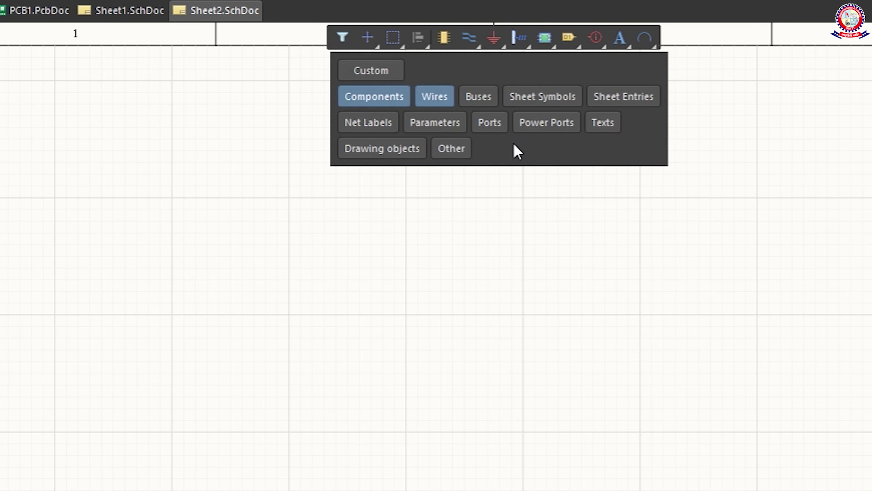
pyautogui.click(474, 100)
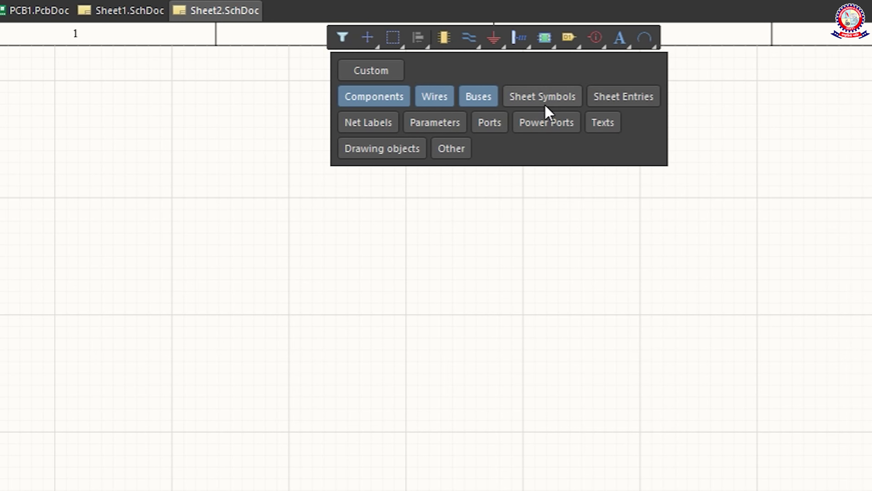
# - Disable Buses, Wires and Components in the selection filter, and turn all object types on
pyautogui.click(476, 98)
pyautogui.click(426, 102)
pyautogui.click(381, 99)
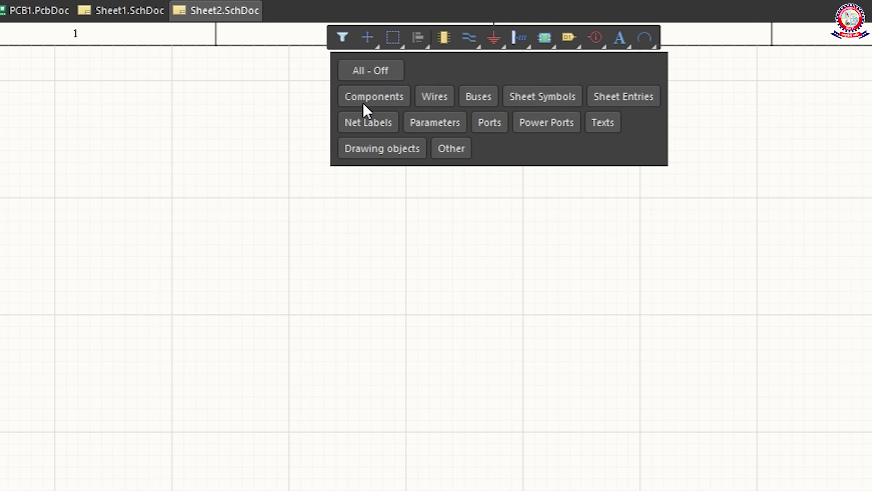
pyautogui.click(374, 73)
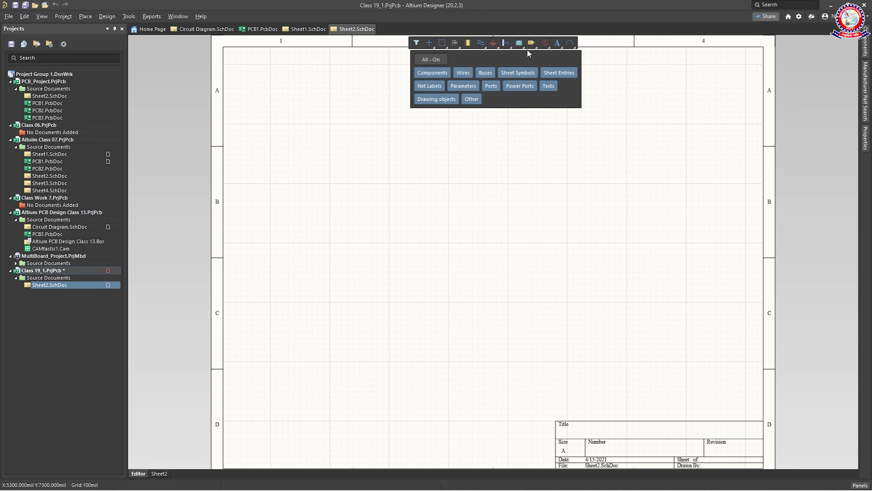
# - Place a 2N3904 transistor and, to its right, an Antenna from the Miscellaneous Devices library in the sheet's upper half
pyautogui.click(468, 43)
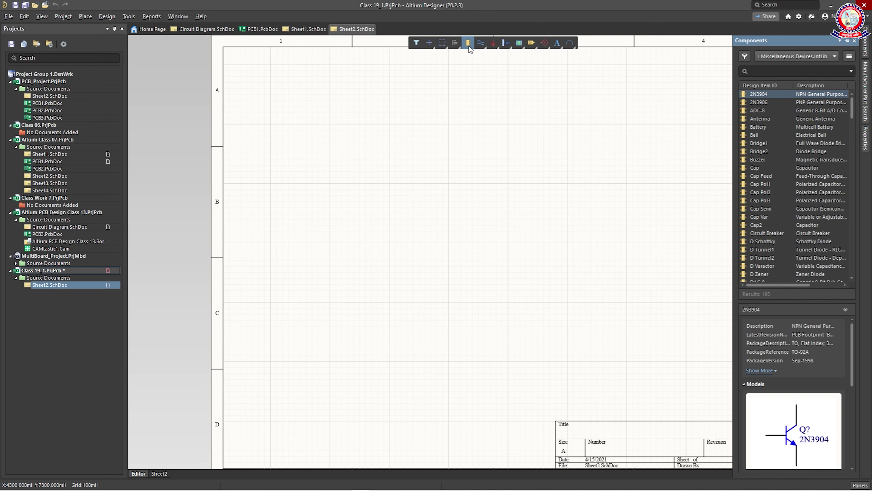
pyautogui.moveTo(771, 99); pyautogui.dragTo(375, 153)
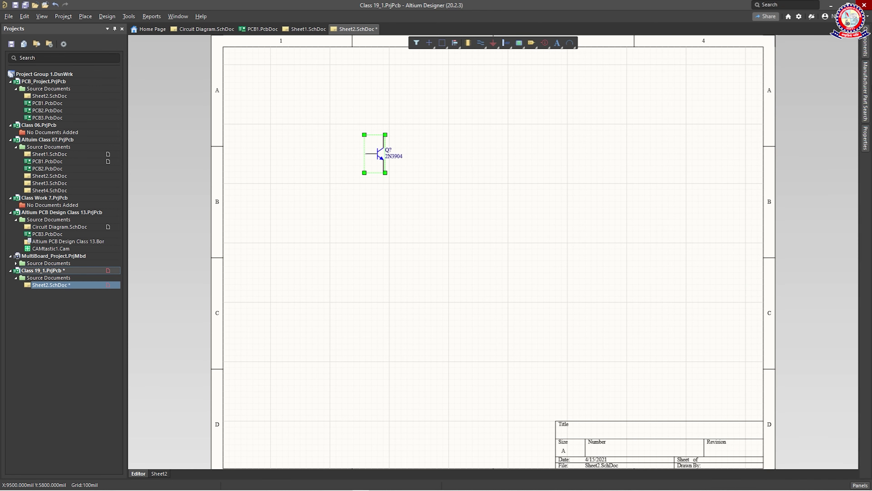
pyautogui.click(468, 43)
pyautogui.moveTo(788, 121); pyautogui.dragTo(473, 171)
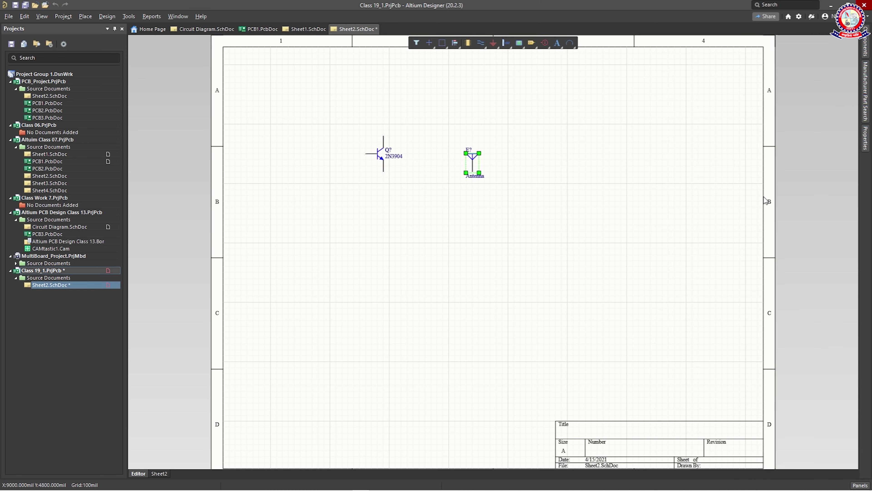
# - Place a Cap Pol1 capacitor from the library and move it above and between the transistor and the antenna
pyautogui.click(469, 45)
pyautogui.click(800, 185)
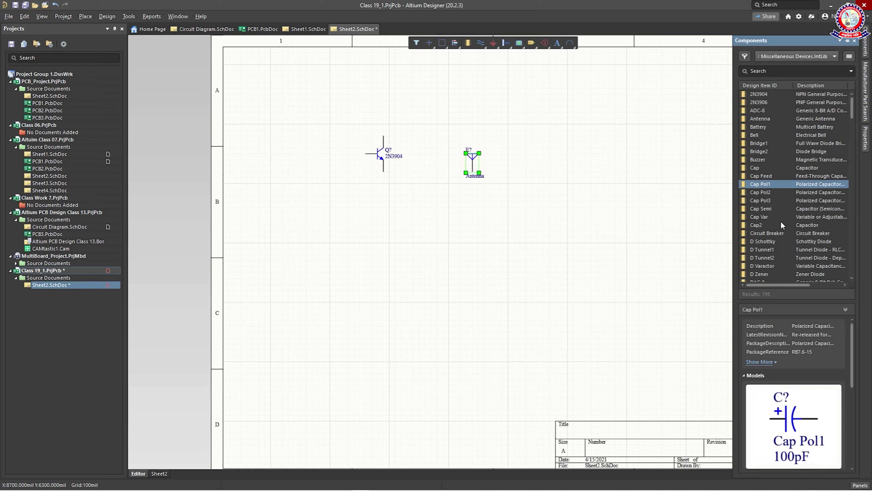
pyautogui.moveTo(766, 186); pyautogui.dragTo(437, 176)
pyautogui.click(441, 193)
pyautogui.click(434, 153)
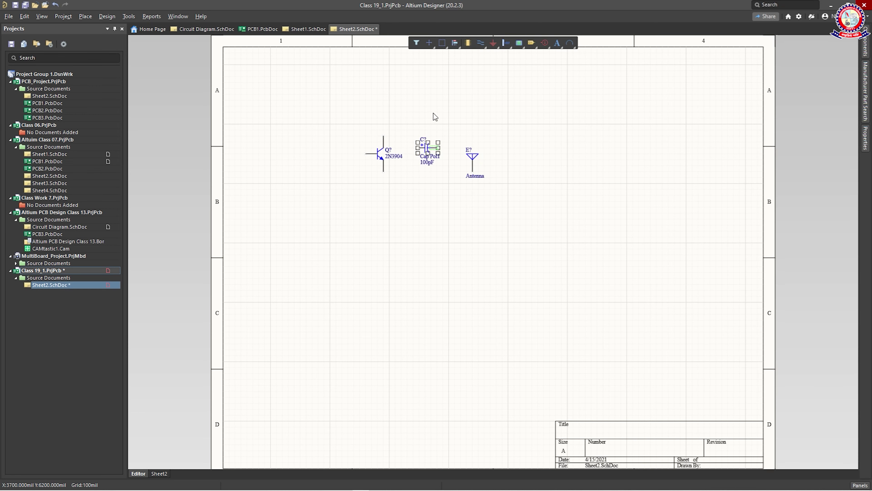
pyautogui.moveTo(423, 150); pyautogui.dragTo(425, 113)
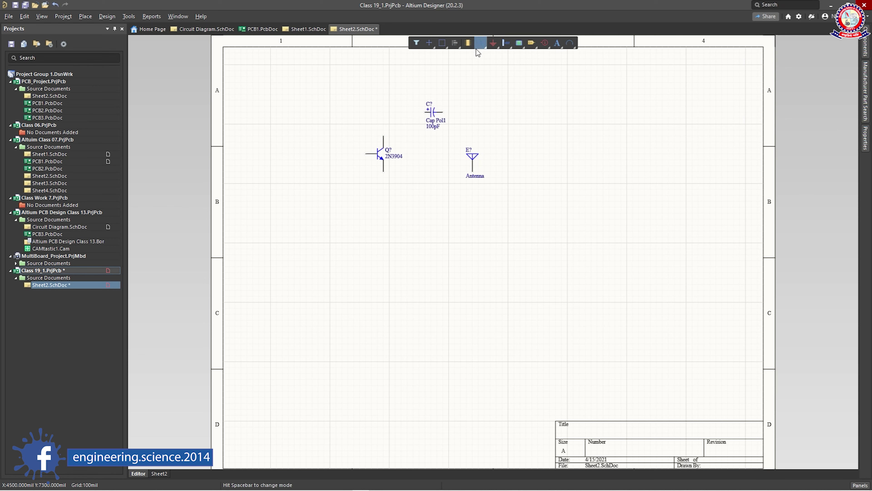
# - Wire the capacitor's positive pin to the transistor's collector and its other pin down around to the antenna
pyautogui.click(481, 44)
pyautogui.click(425, 112)
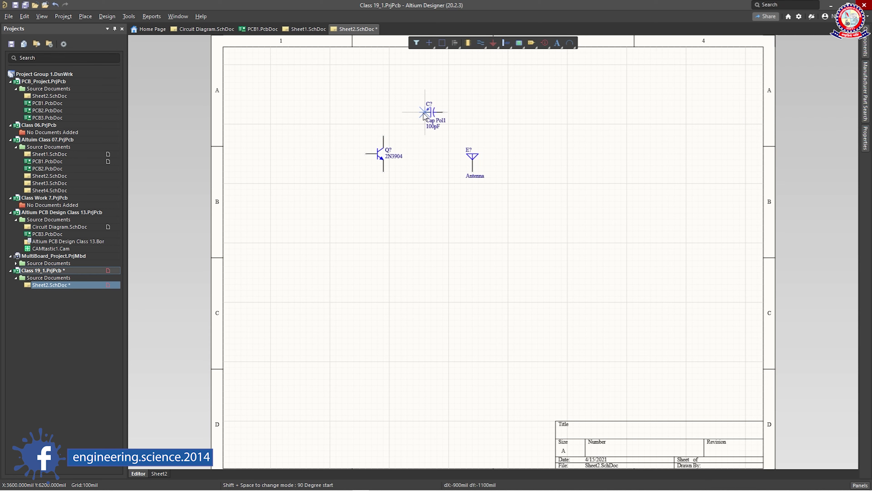
pyautogui.click(383, 136)
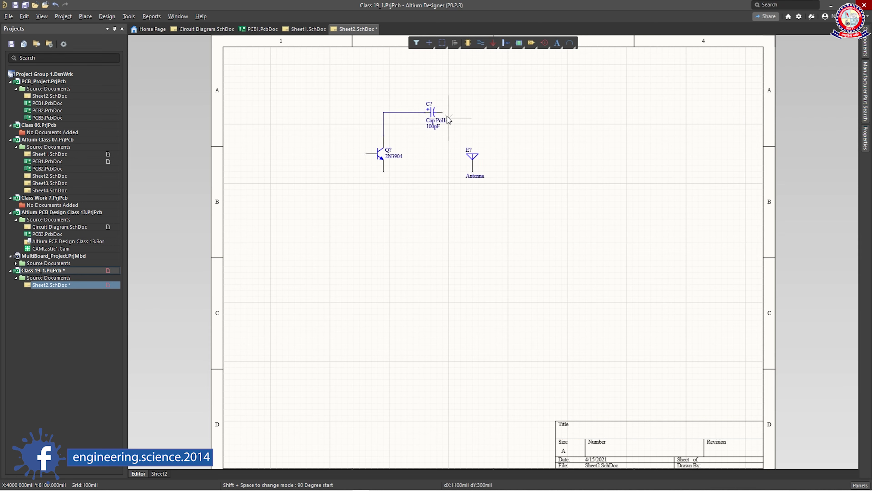
pyautogui.click(455, 112)
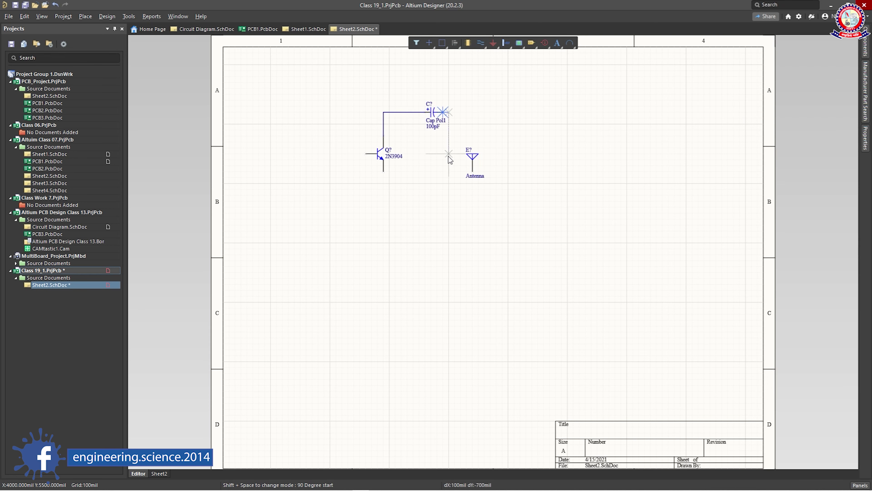
pyautogui.click(472, 201)
pyautogui.click(472, 172)
# - Wire the transistor's emitter to the capacitor-antenna wire, and its base in a loop to the collector wire's corner
pyautogui.click(383, 171)
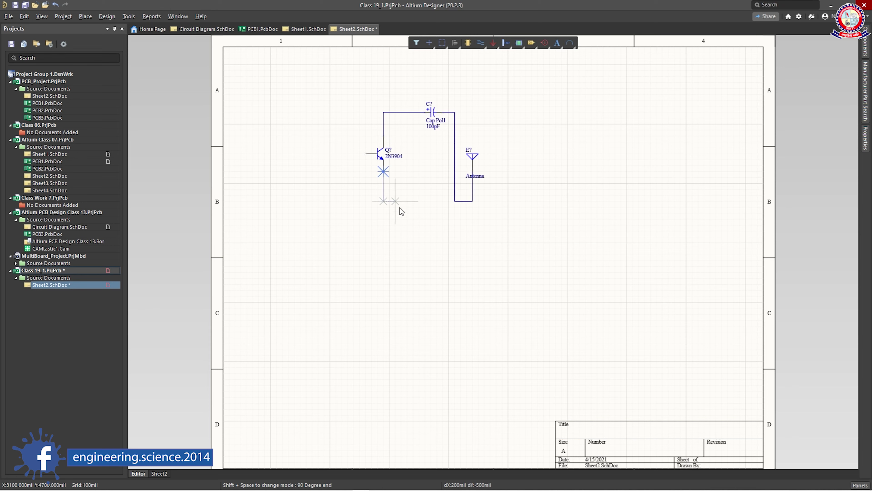
pyautogui.click(454, 202)
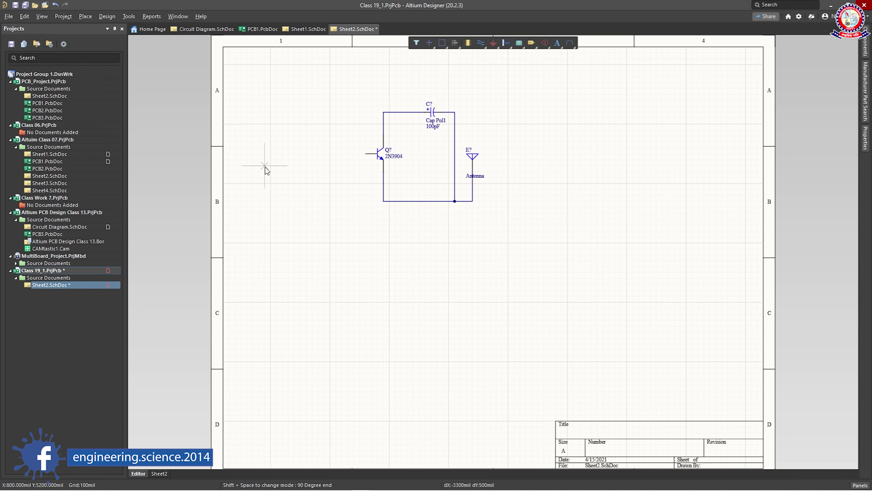
pyautogui.click(366, 154)
pyautogui.click(300, 153)
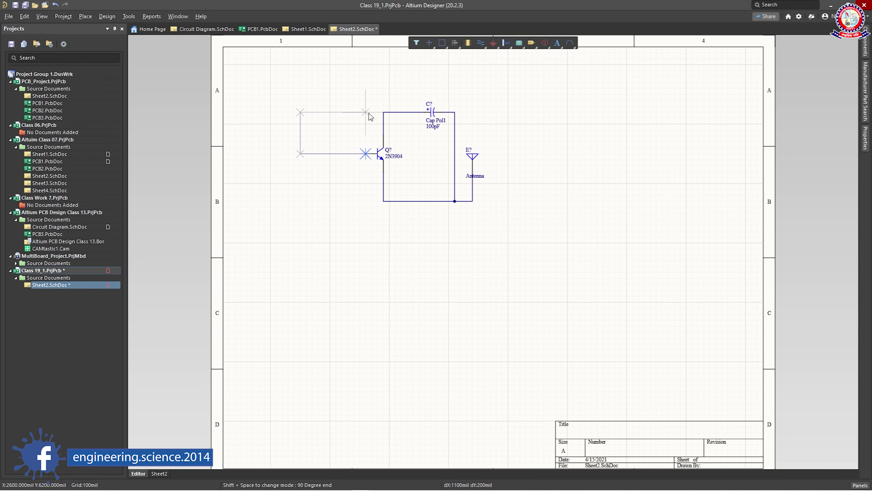
pyautogui.click(383, 112)
pyautogui.press('Escape')
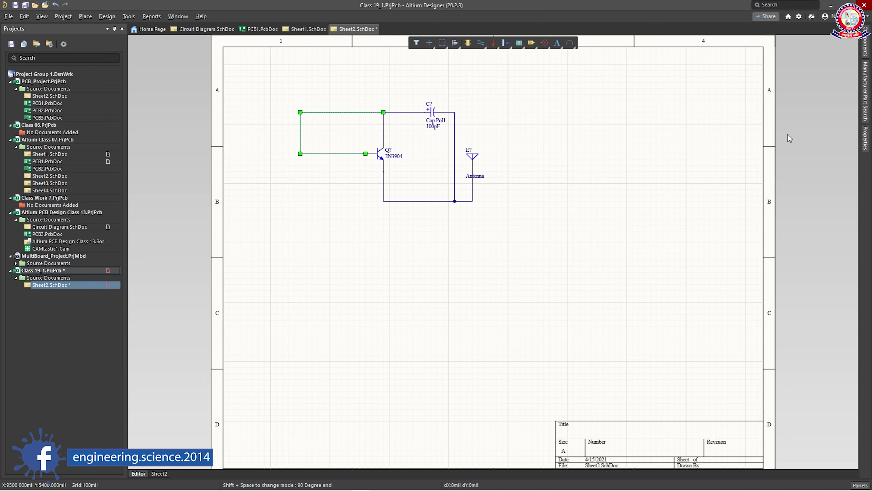
pyautogui.click(552, 217)
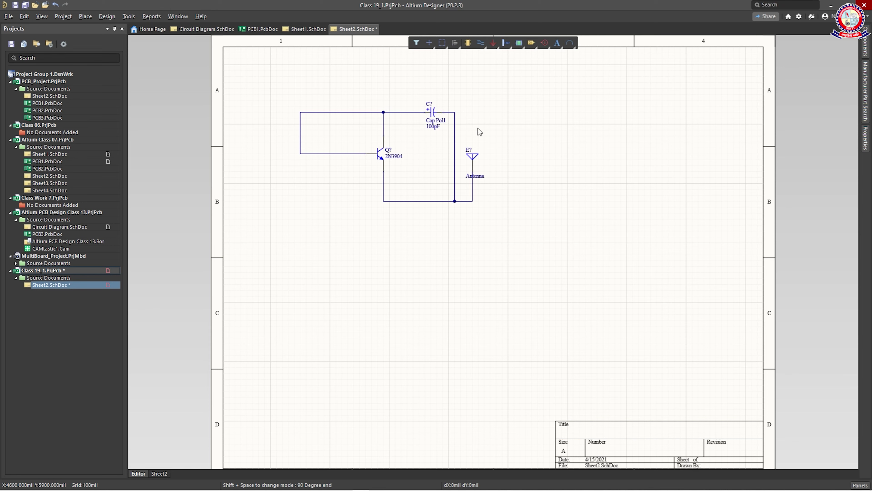
# - Switch off all object types in the selection filter and try to area-select the wired transistor, capacitor and antenna circuit
pyautogui.click(417, 43)
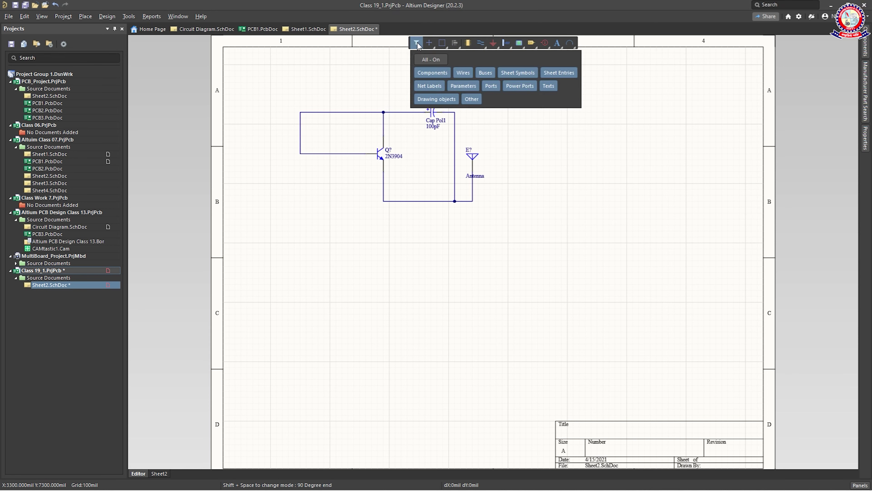
pyautogui.click(431, 60)
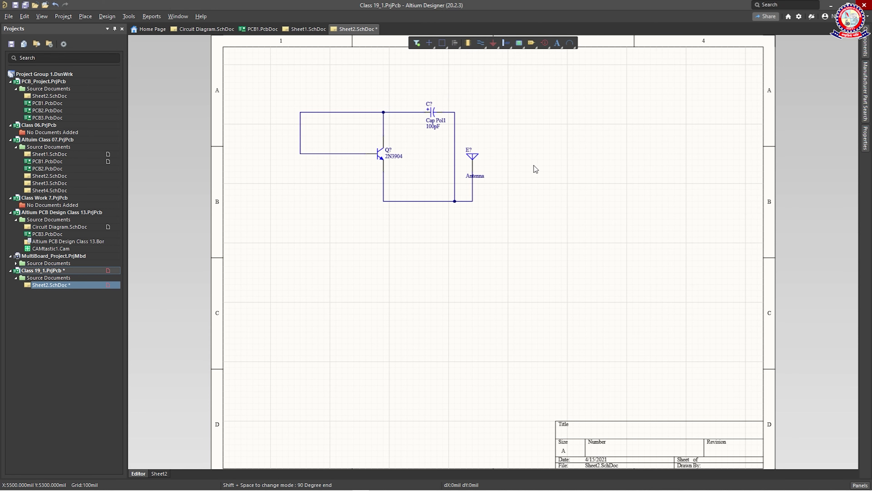
pyautogui.moveTo(517, 101); pyautogui.dragTo(280, 158)
pyautogui.keyDown('ctrl'); pyautogui.scroll(3, 371, 120); pyautogui.keyUp('ctrl')
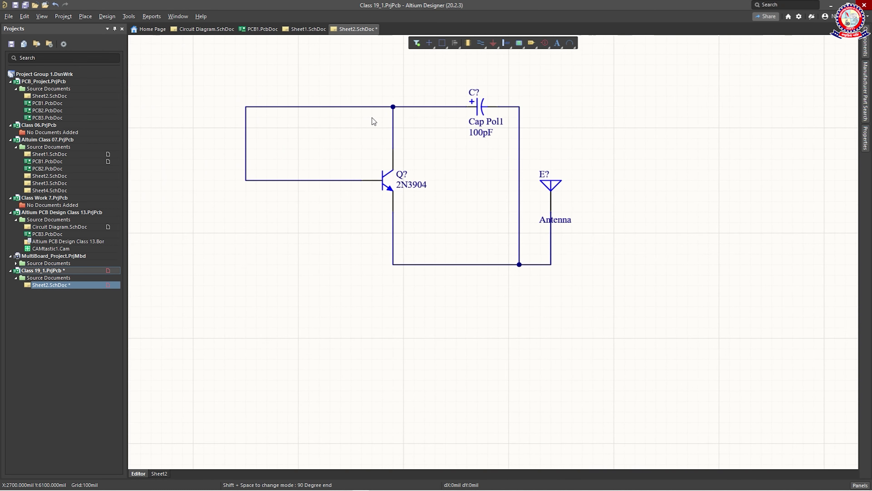
pyautogui.moveTo(497, 205); pyautogui.dragTo(551, 247, button='right')
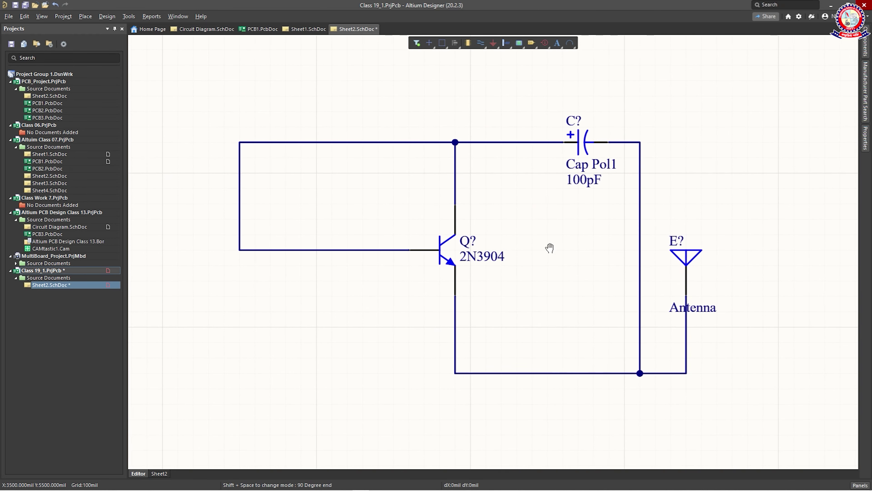
pyautogui.moveTo(379, 189); pyautogui.dragTo(626, 335)
pyautogui.moveTo(220, 125); pyautogui.dragTo(639, 362)
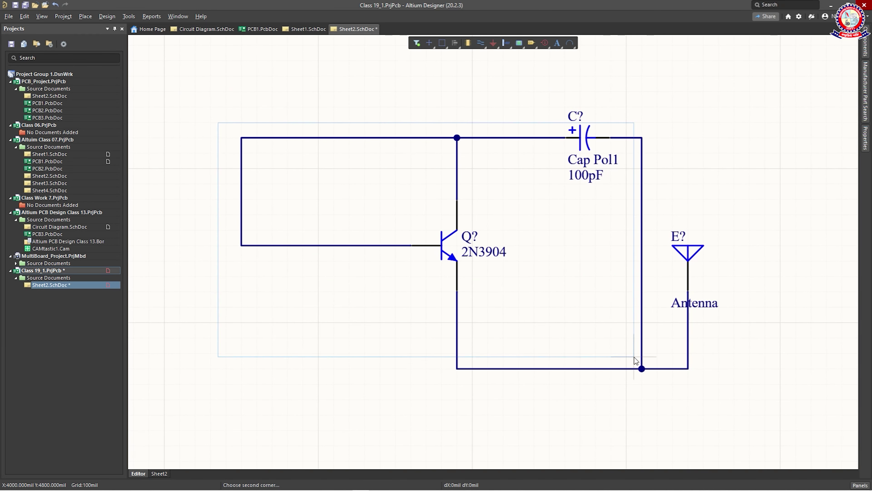
pyautogui.hscroll(2, 676, 271)
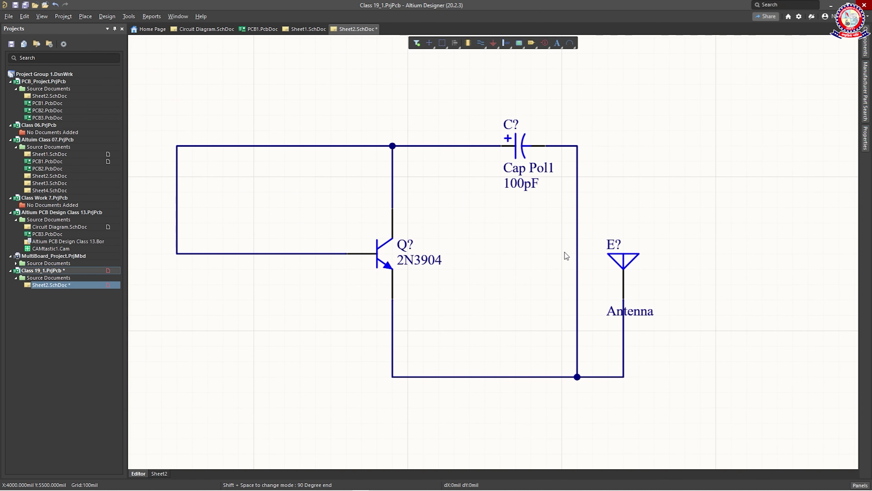
pyautogui.hscroll(-2, 527, 256)
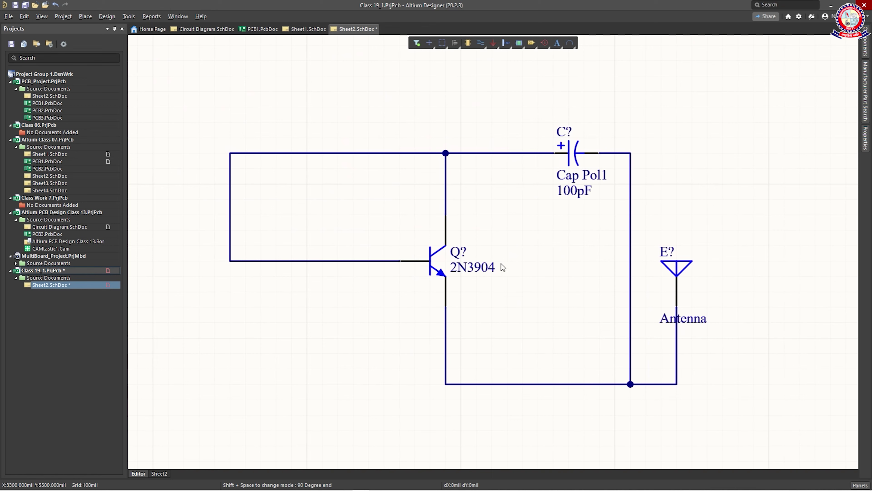
# - Open the selection filter's object type options again
pyautogui.click(418, 42)
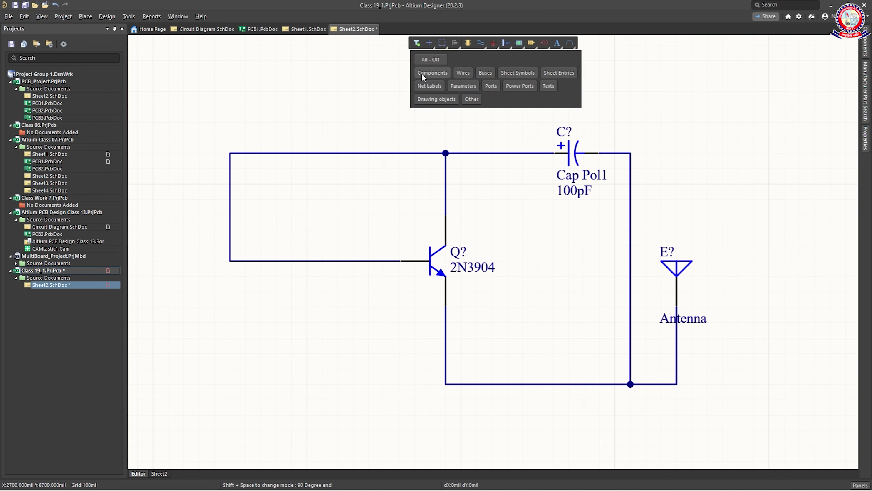